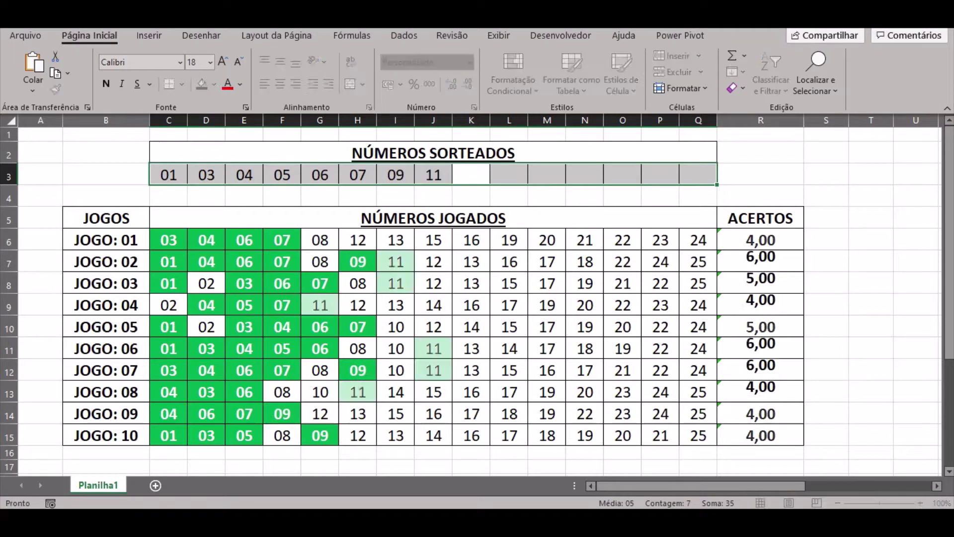
# - Fill the remaining drawn numbers in K3:Q3 with 13, 15, 17, 19, 21, 23 and 25
pyautogui.write('13')
pyautogui.press('Tab')
pyautogui.write('15')
pyautogui.press('Tab')
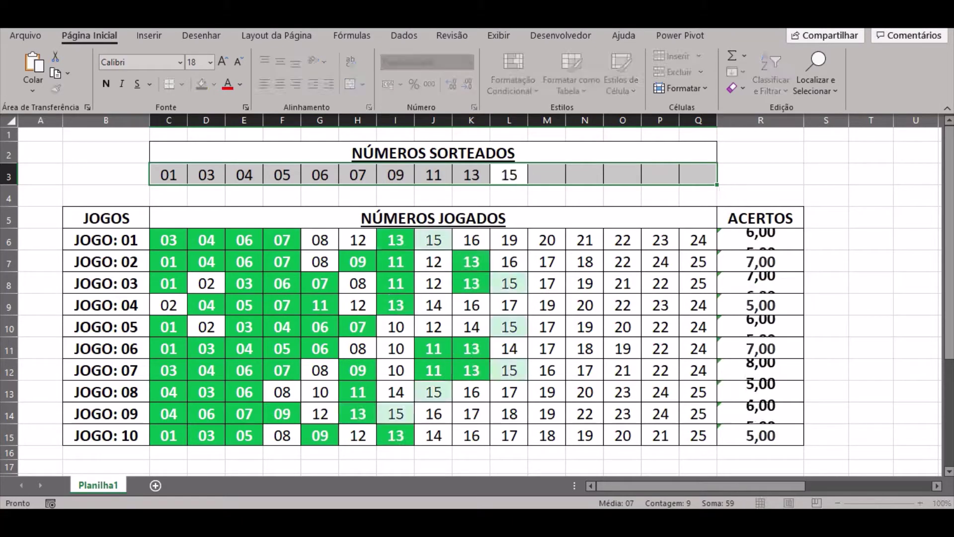
pyautogui.write('17')
pyautogui.press('Tab')
pyautogui.write('19')
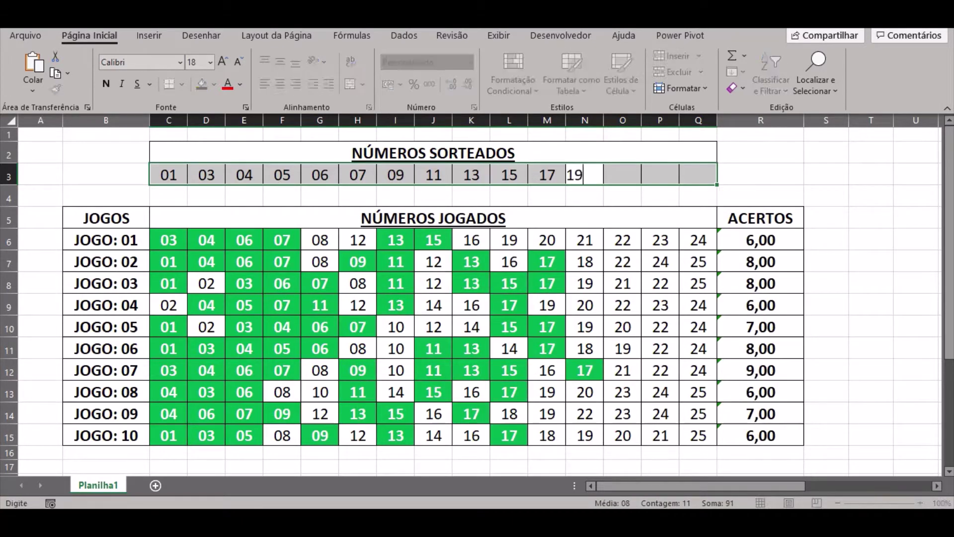
pyautogui.press('Tab')
pyautogui.write('21')
pyautogui.press('Tab')
pyautogui.write('23')
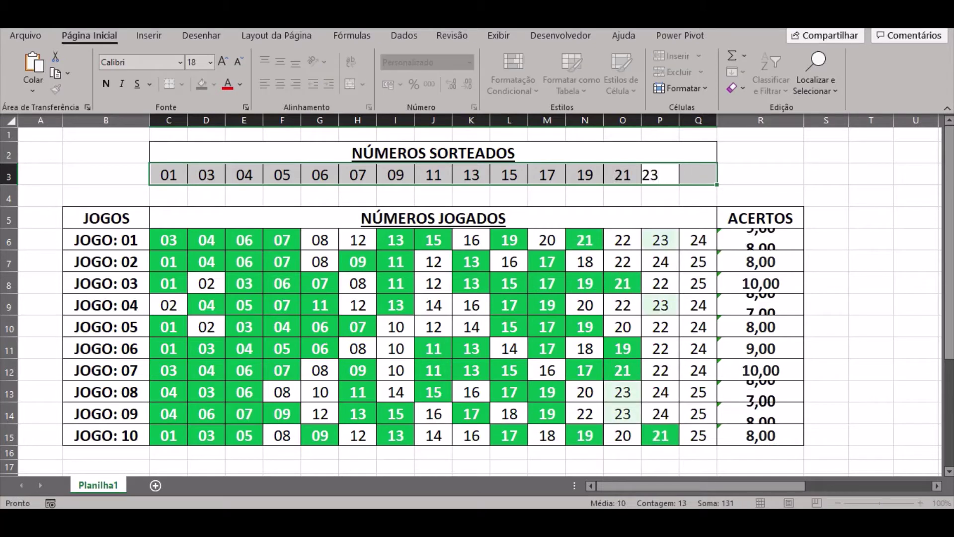
pyautogui.press('Tab')
pyautogui.write('25')
pyautogui.press('Tab')
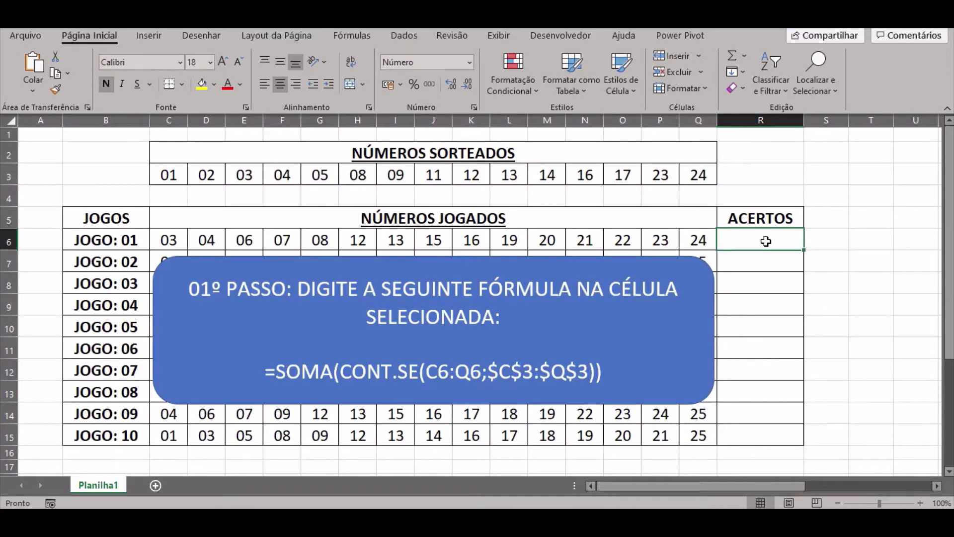
# - Enter =SOMA(CONT.SE(C6:Q6;$C$3:$Q$3)) as an array formula in R6 and fill it down to R15
pyautogui.write('=')
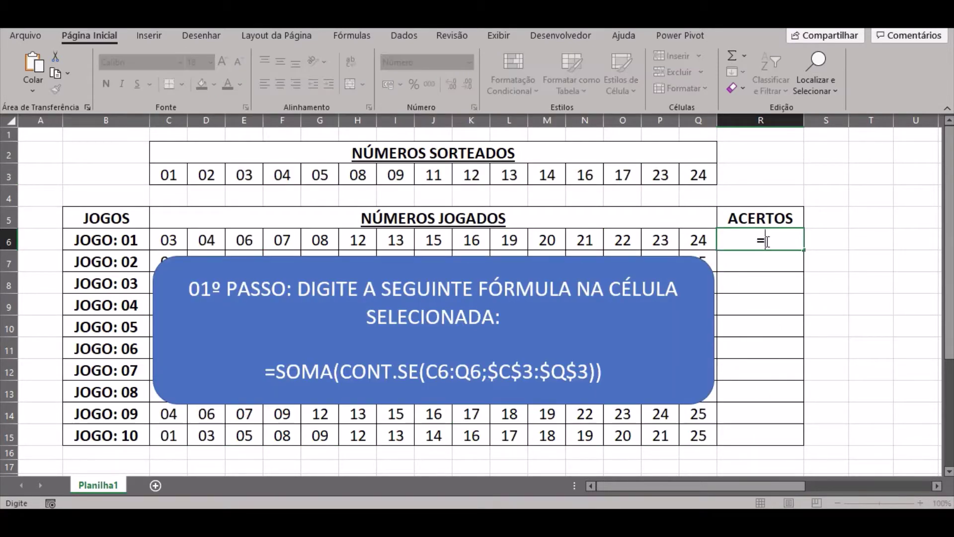
pyautogui.write('soma')
pyautogui.press('Tab')
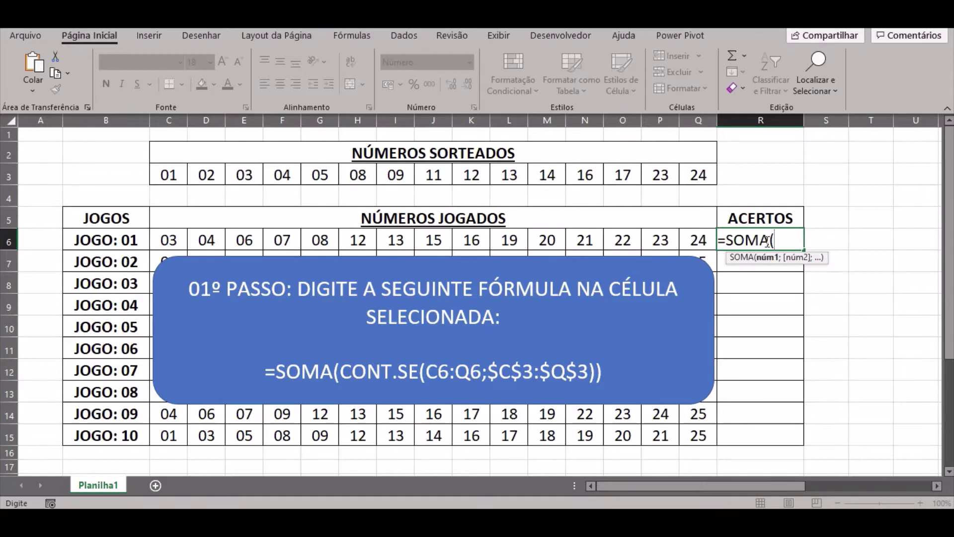
pyautogui.write('cont.se')
pyautogui.press('Tab')
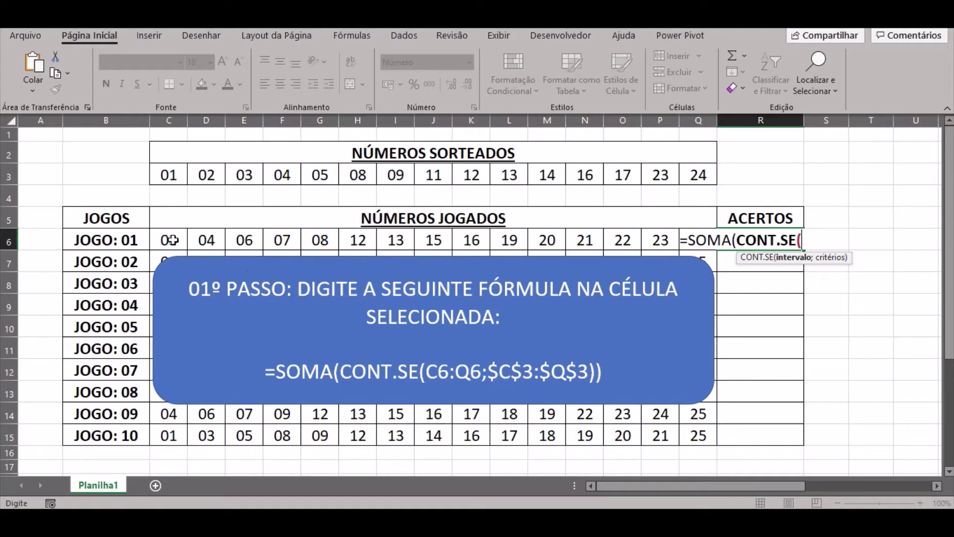
pyautogui.moveTo(171, 240); pyautogui.dragTo(689, 242)
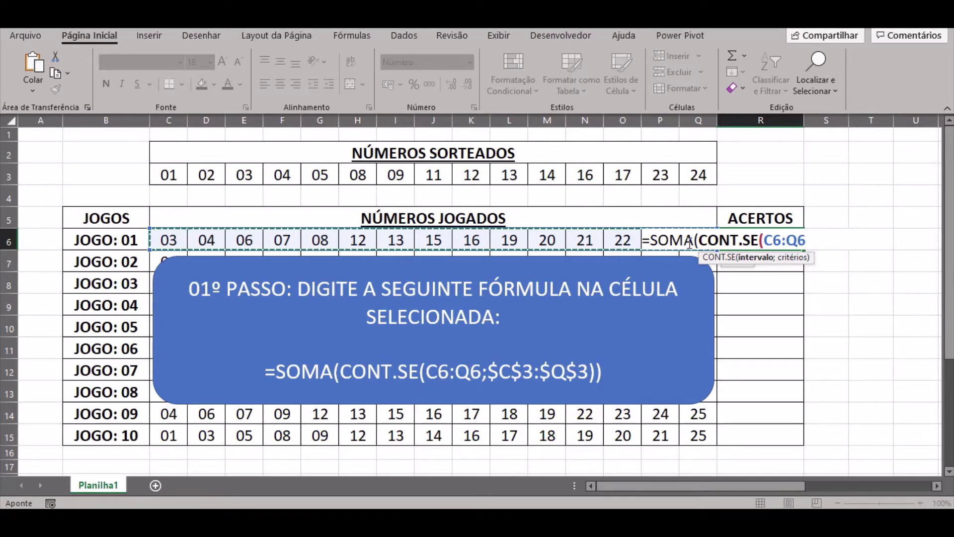
pyautogui.write(';')
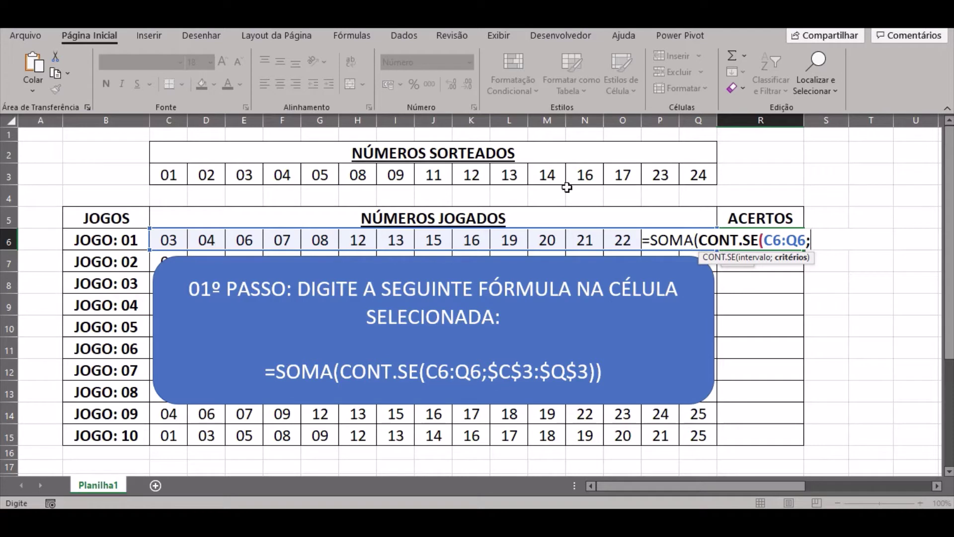
pyautogui.moveTo(175, 175); pyautogui.dragTo(688, 177)
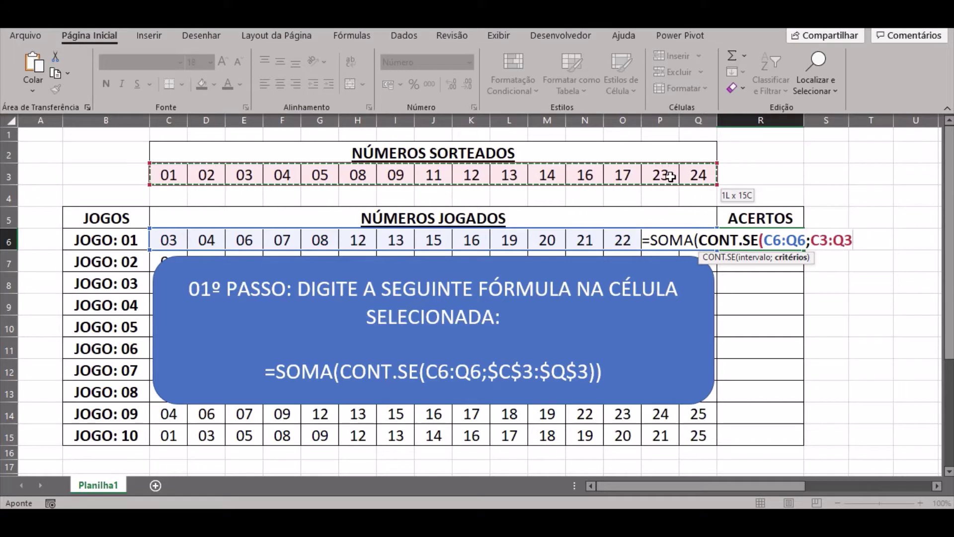
pyautogui.press('F4')
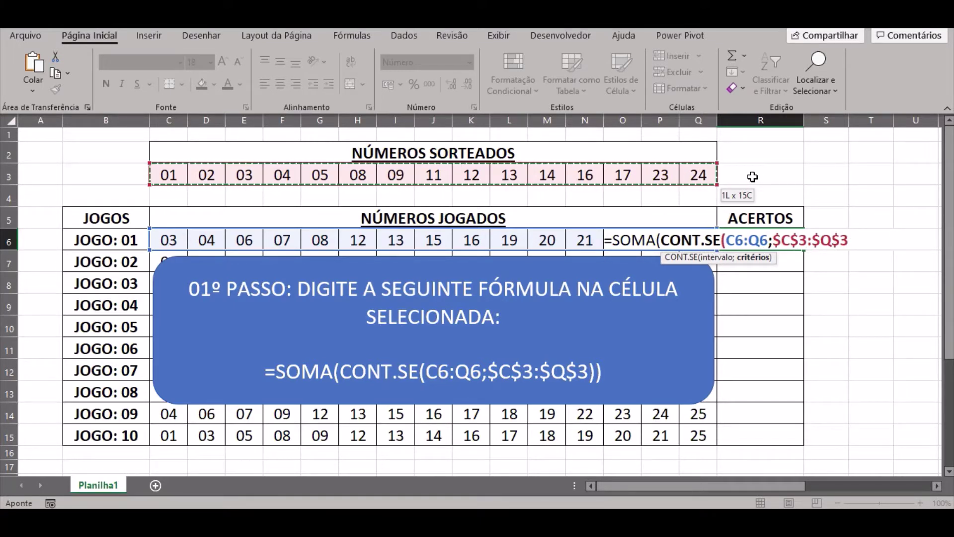
pyautogui.write('))')
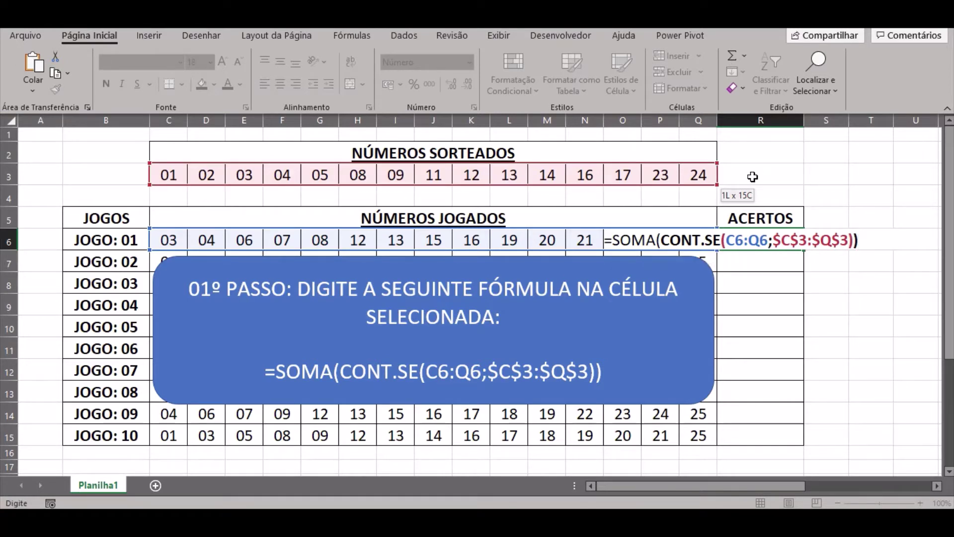
pyautogui.hotkey('ctrl', 'shift', 'Return')
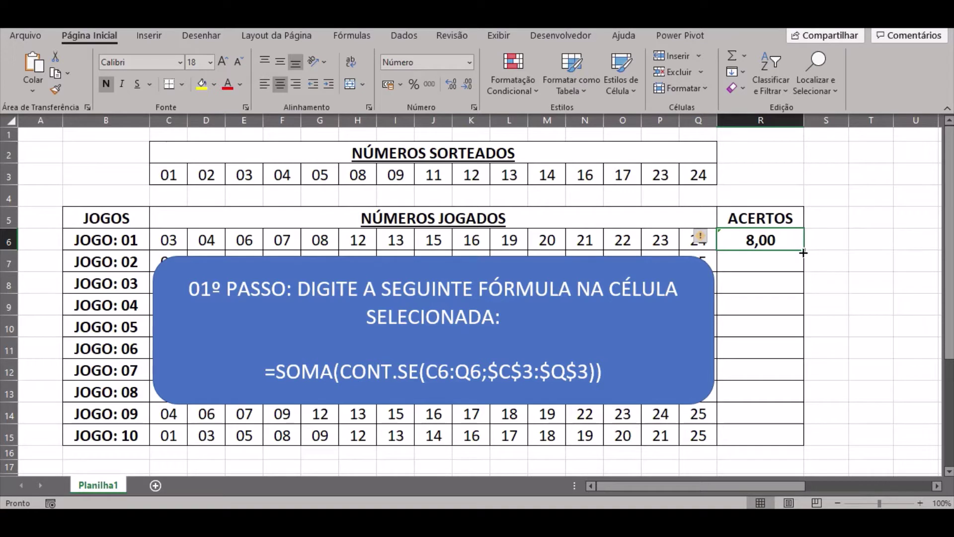
pyautogui.moveTo(803, 249); pyautogui.dragTo(805, 442)
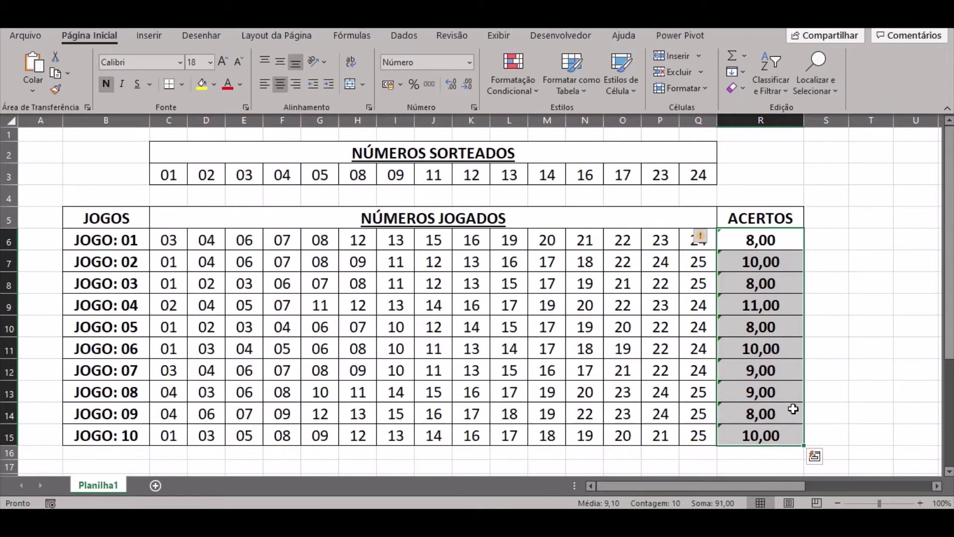
# - Start a new conditional formatting rule for C6:Q15 that uses a formula to determine which cells to format
pyautogui.click(170, 240)
pyautogui.moveTo(170, 240); pyautogui.dragTo(697, 433)
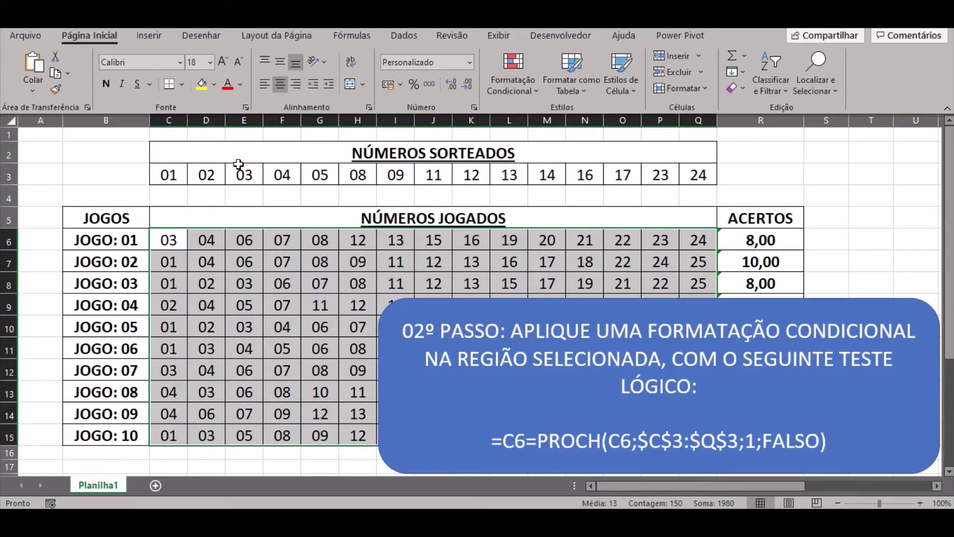
pyautogui.click(535, 90)
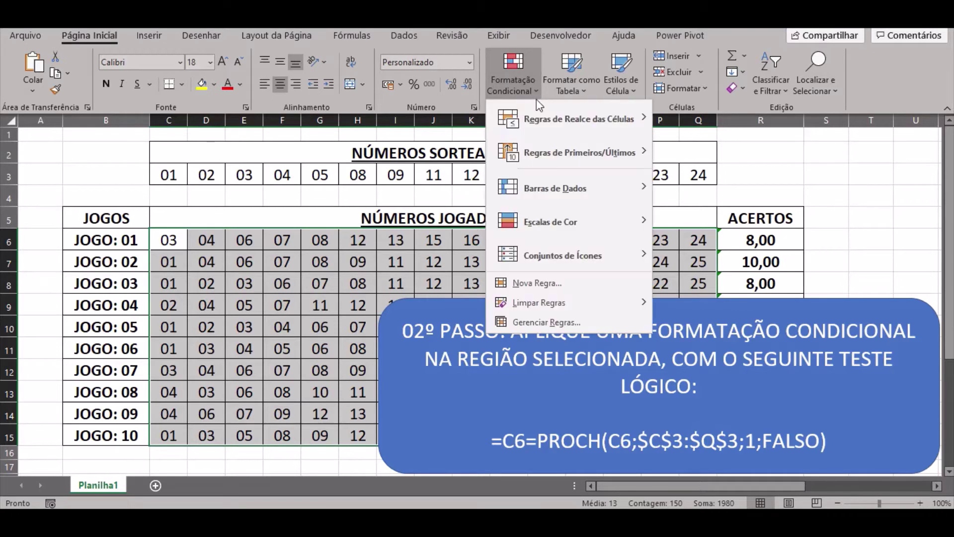
pyautogui.click(557, 286)
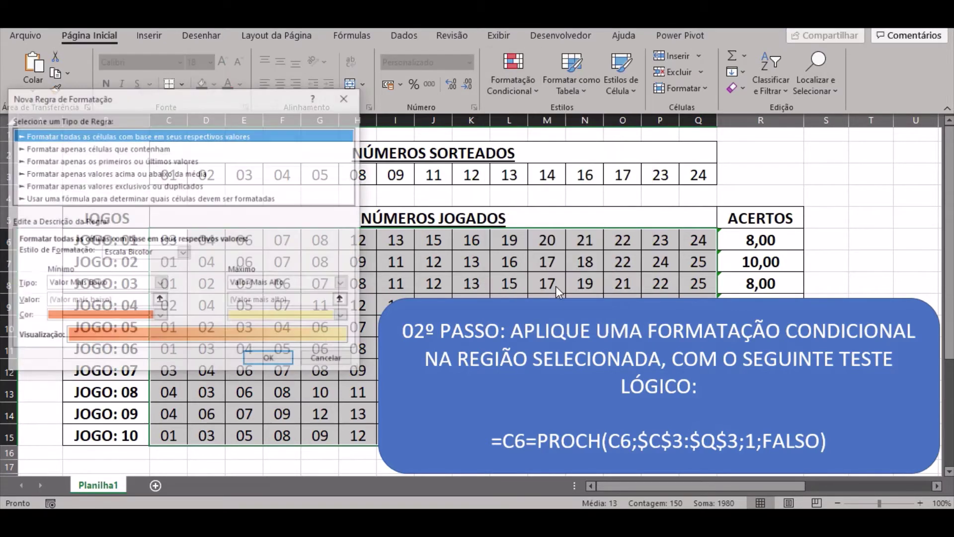
pyautogui.click(159, 200)
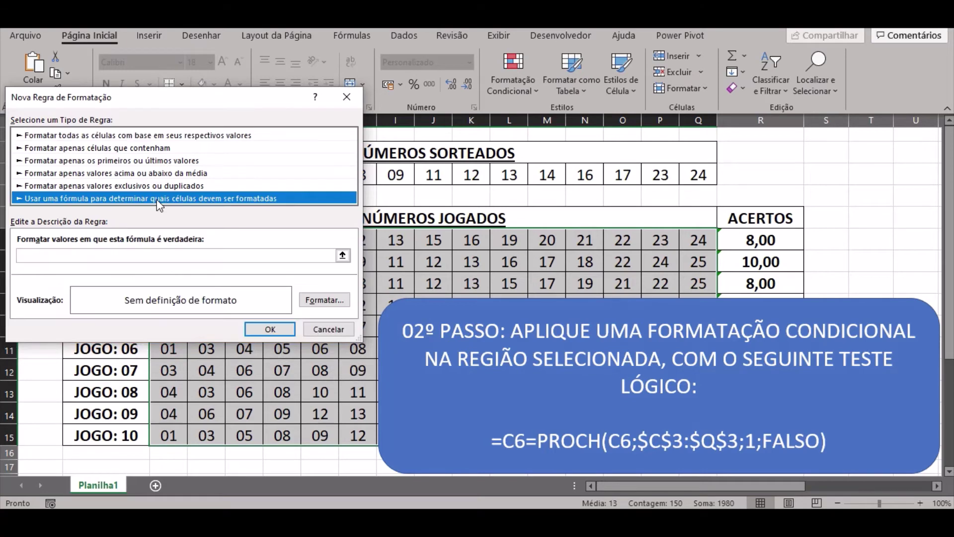
# - Set the rule's formula to =C6=PROCH(C6;$C$3:$Q$3;1;FALSO), with relative references to C6
pyautogui.click(127, 255)
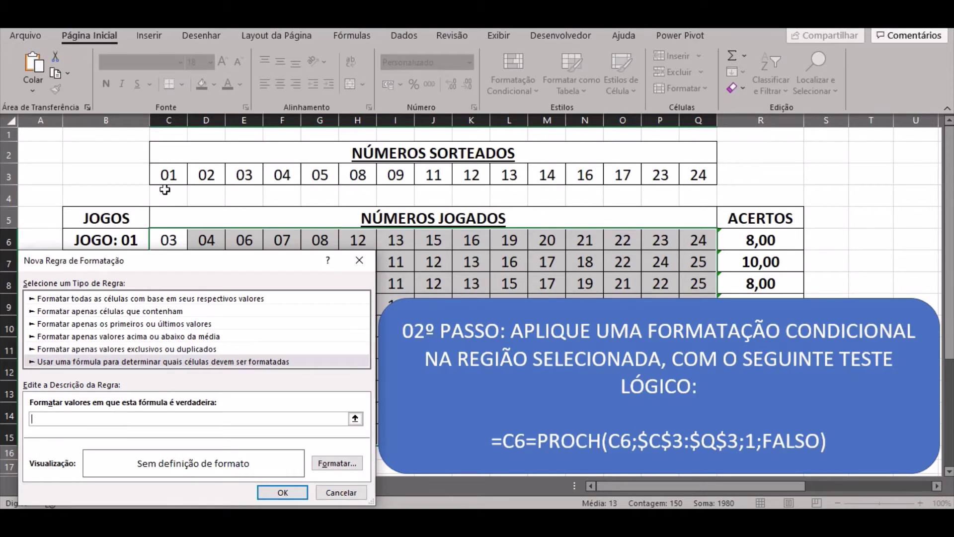
pyautogui.click(169, 239)
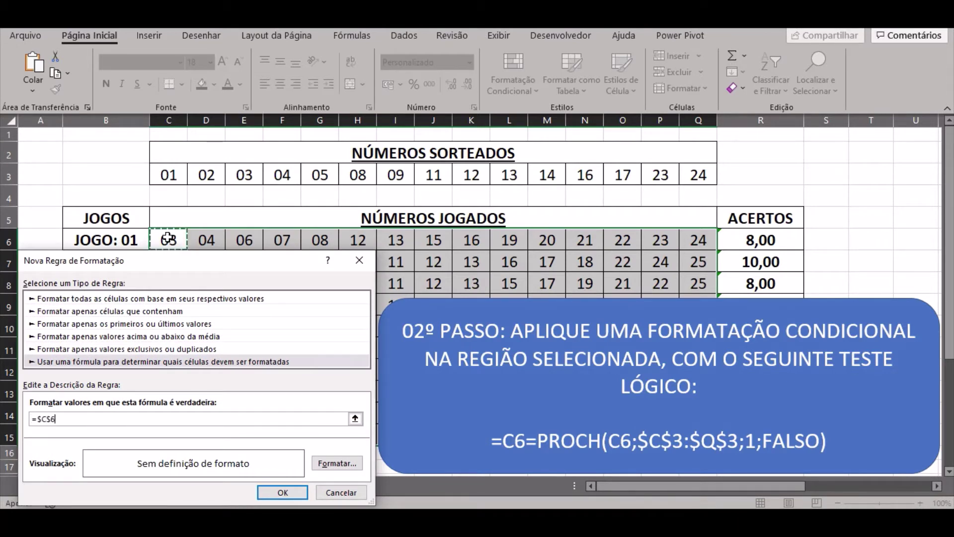
pyautogui.click(40, 419)
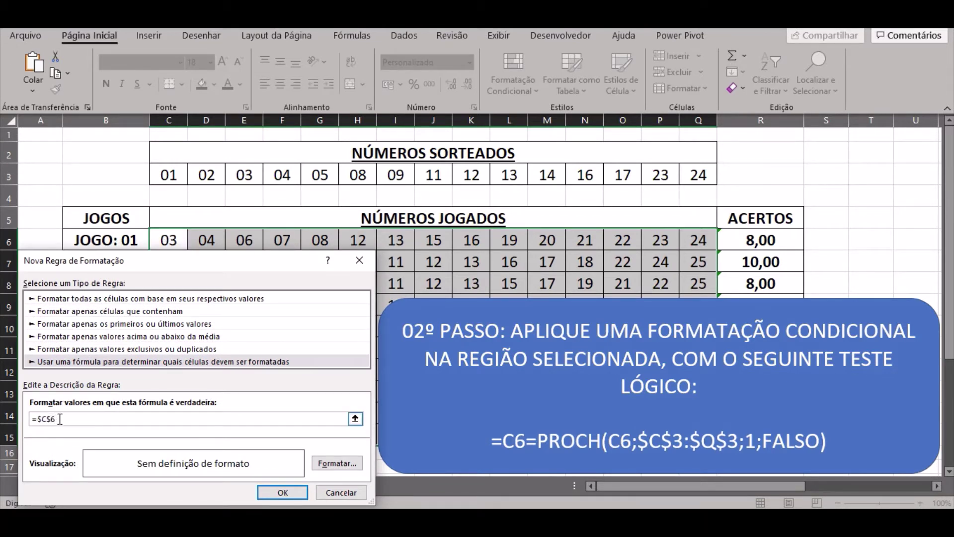
pyautogui.press('Delete')
pyautogui.press('Delete')
pyautogui.click(84, 419)
pyautogui.write('=PROCH(')
pyautogui.click(161, 234)
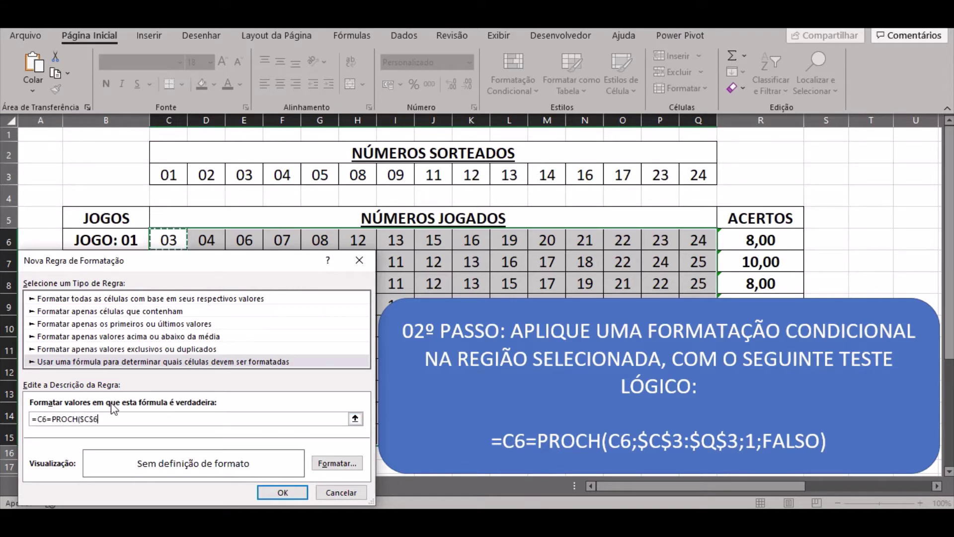
pyautogui.click(91, 419)
pyautogui.click(85, 418)
pyautogui.press('BackSpace')
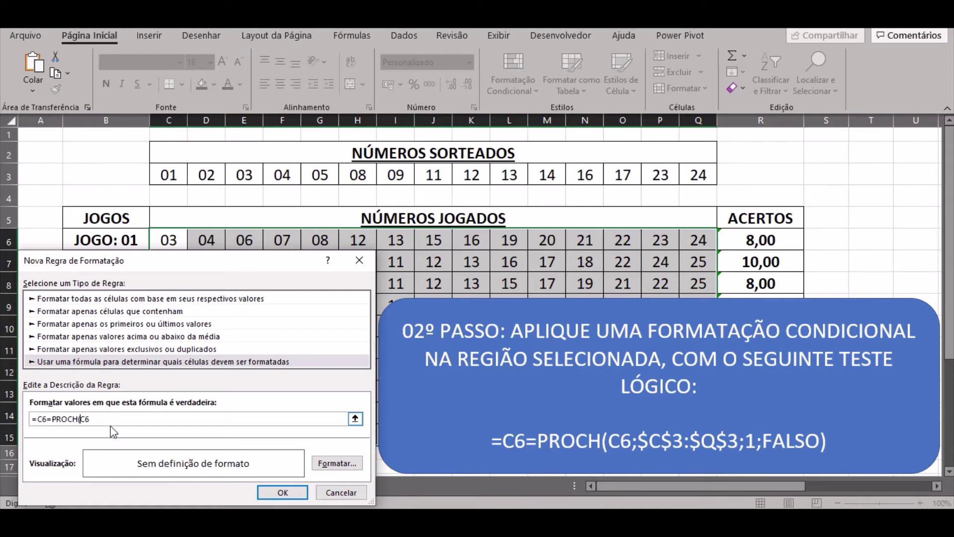
pyautogui.click(112, 419)
pyautogui.write(';')
pyautogui.moveTo(171, 175); pyautogui.dragTo(693, 174)
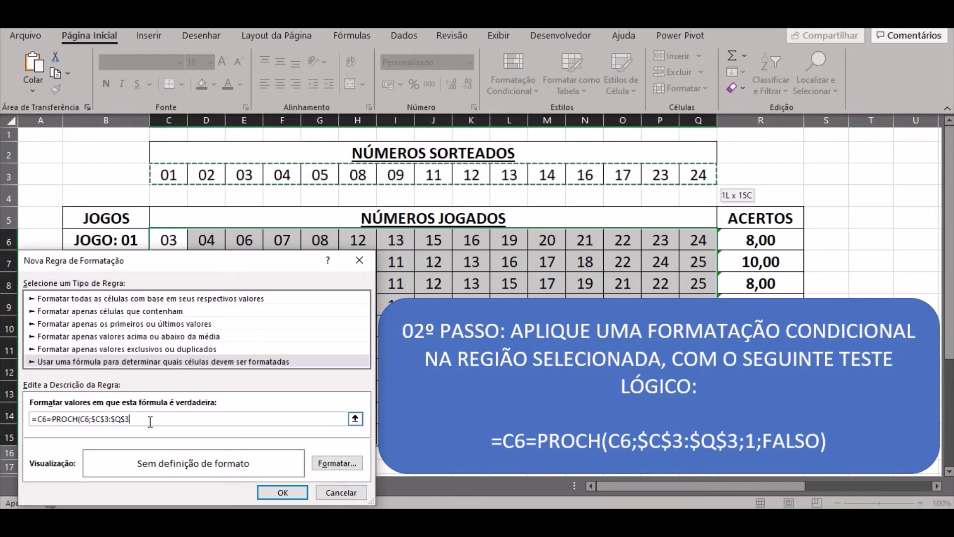
pyautogui.write(';1;FALSO')
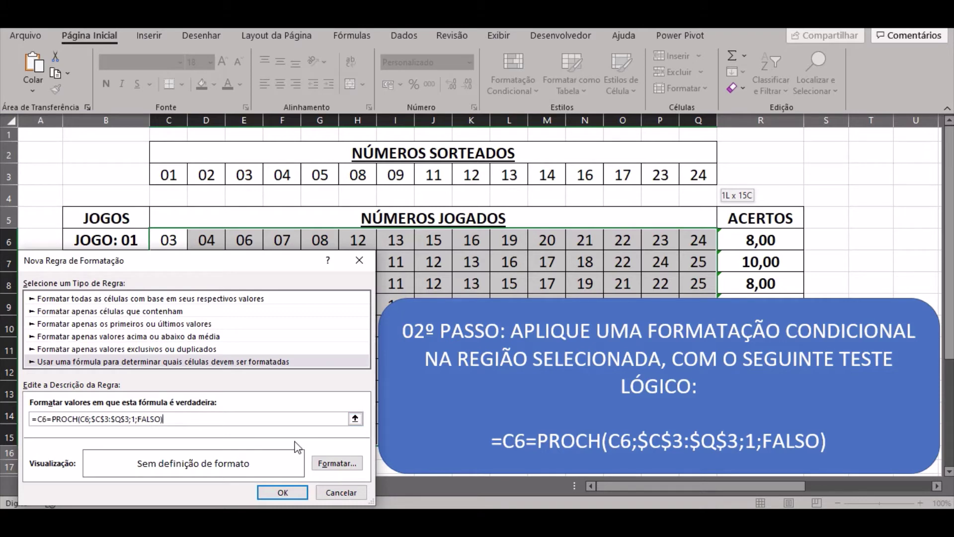
# - Give the rule a green fill with a bold (Negrito) white font and apply it to the played numbers
pyautogui.click(324, 463)
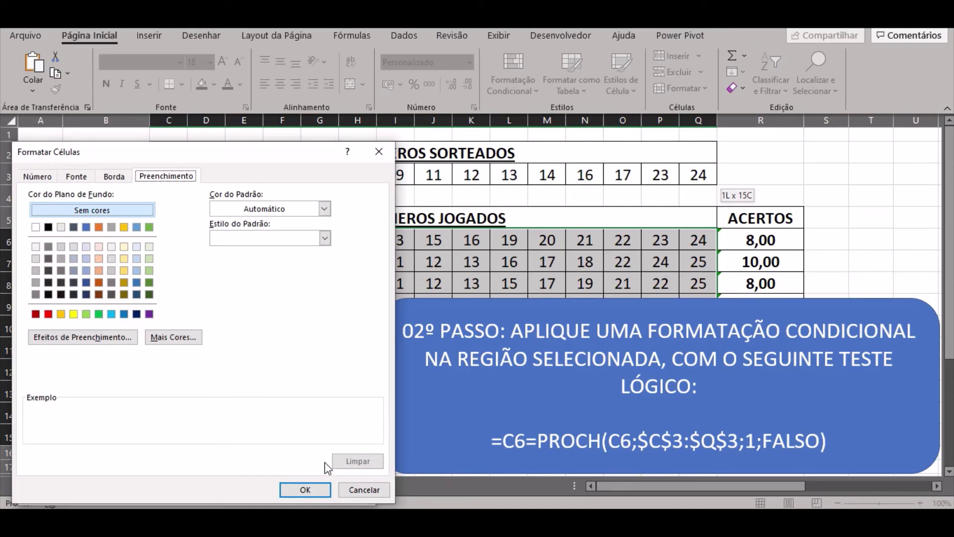
pyautogui.click(98, 314)
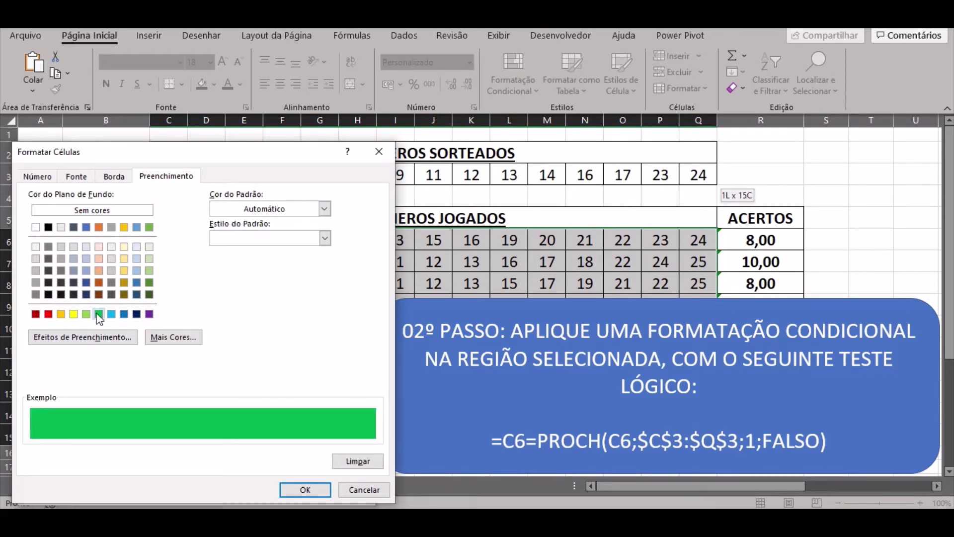
pyautogui.click(86, 178)
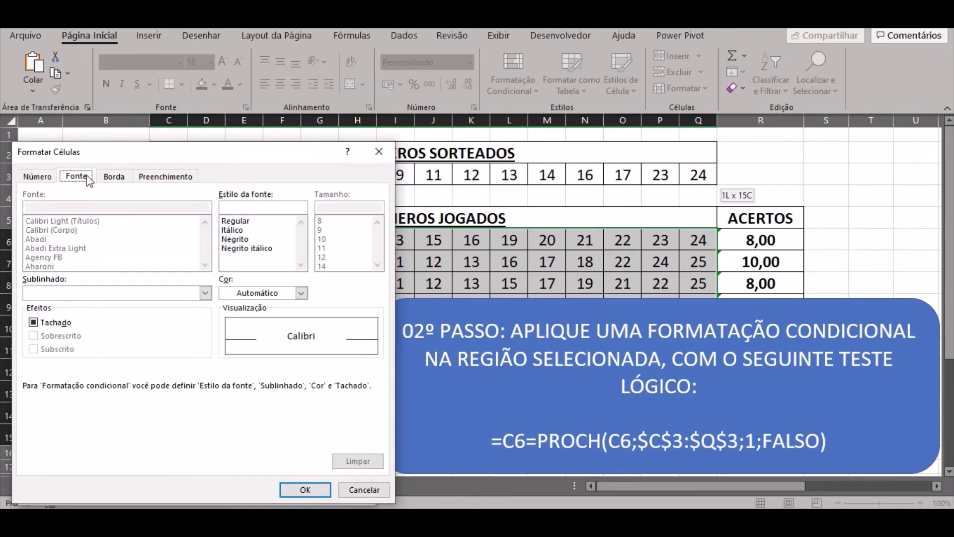
pyautogui.click(232, 240)
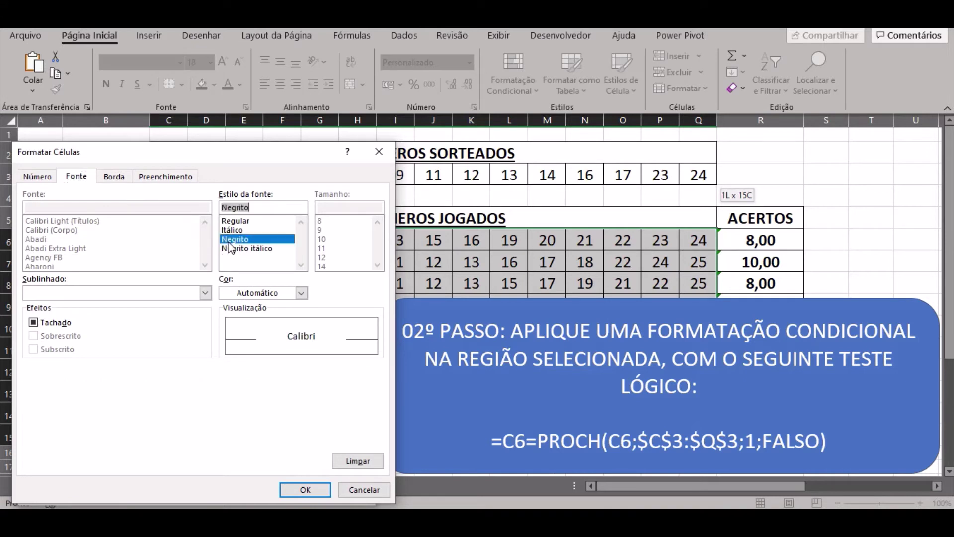
pyautogui.click(301, 293)
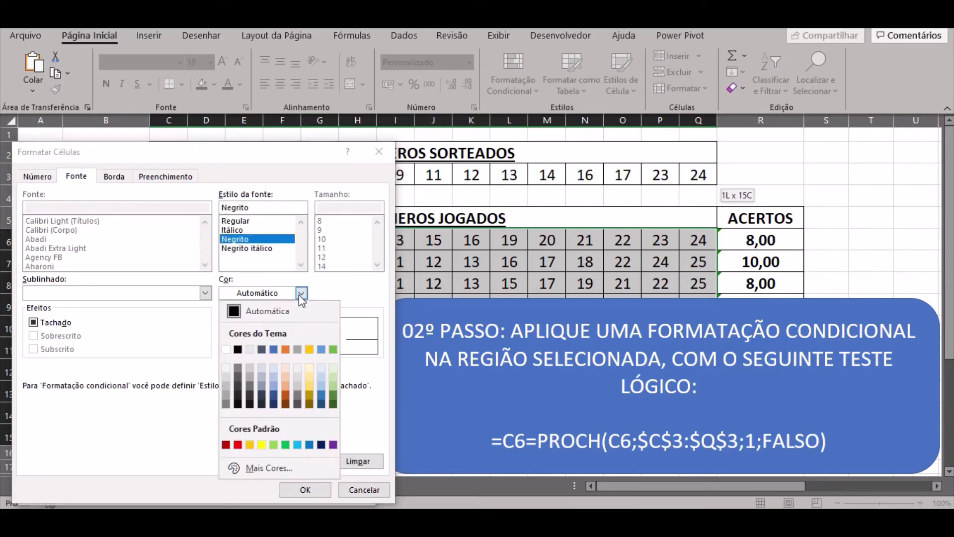
pyautogui.click(226, 350)
pyautogui.click(306, 490)
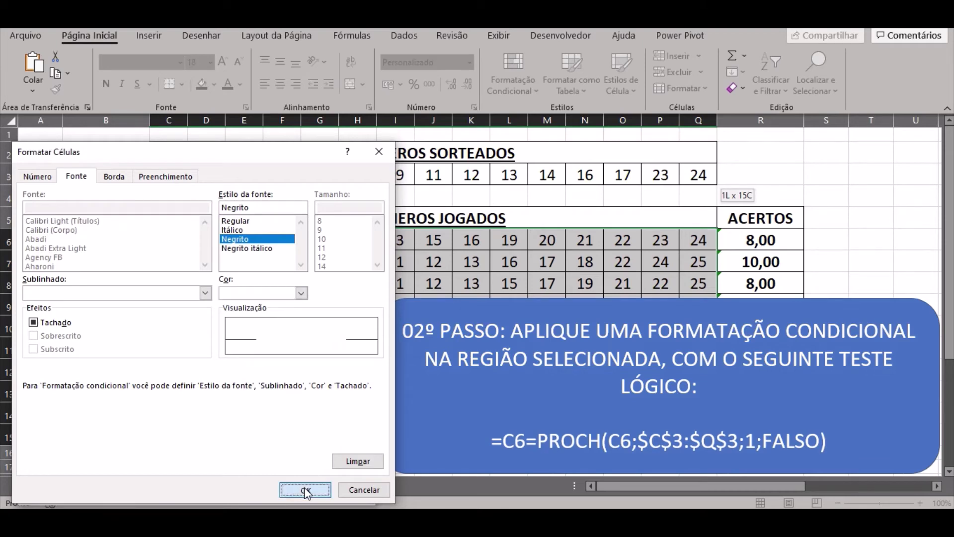
pyautogui.click(282, 492)
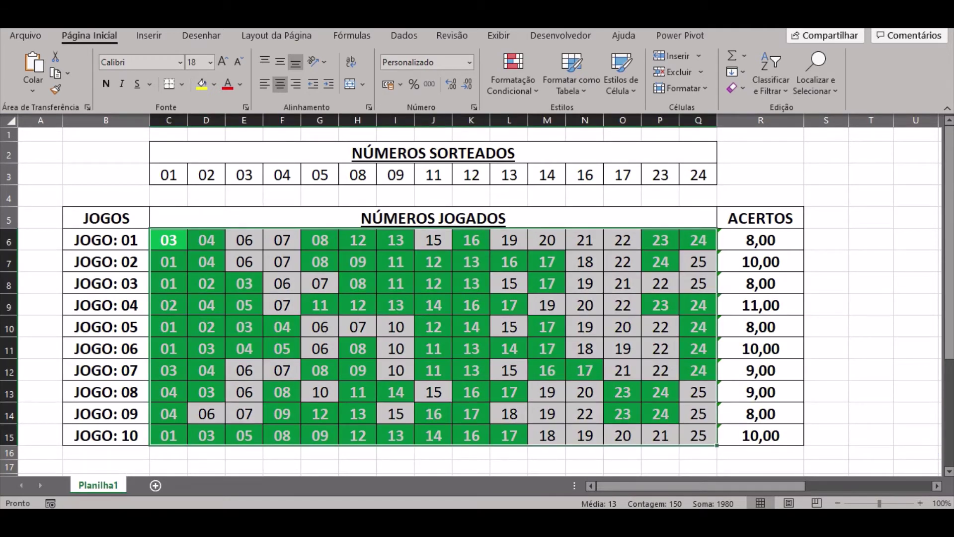
# - Change the drawn number in P3 to 18 to test the hit counts and highlighting
pyautogui.click(660, 175)
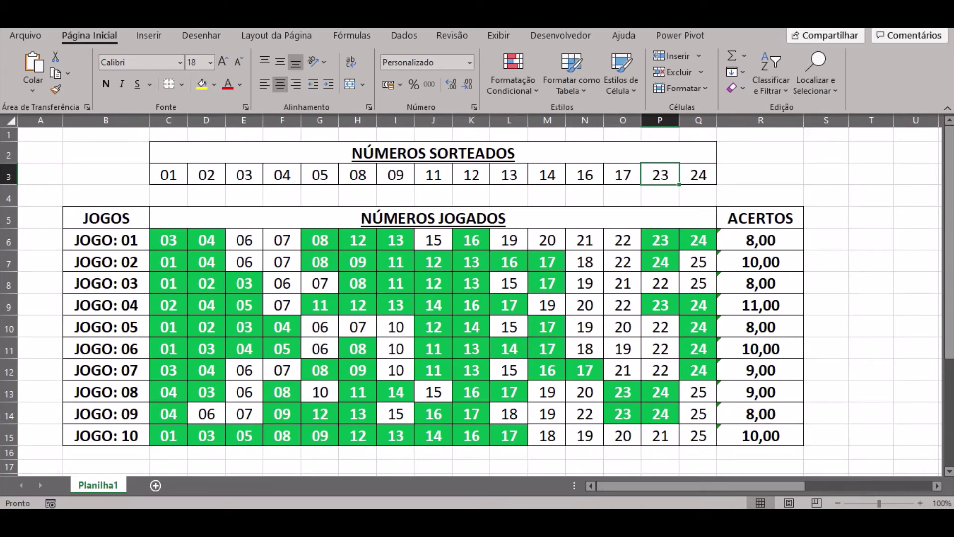
pyautogui.write('18')
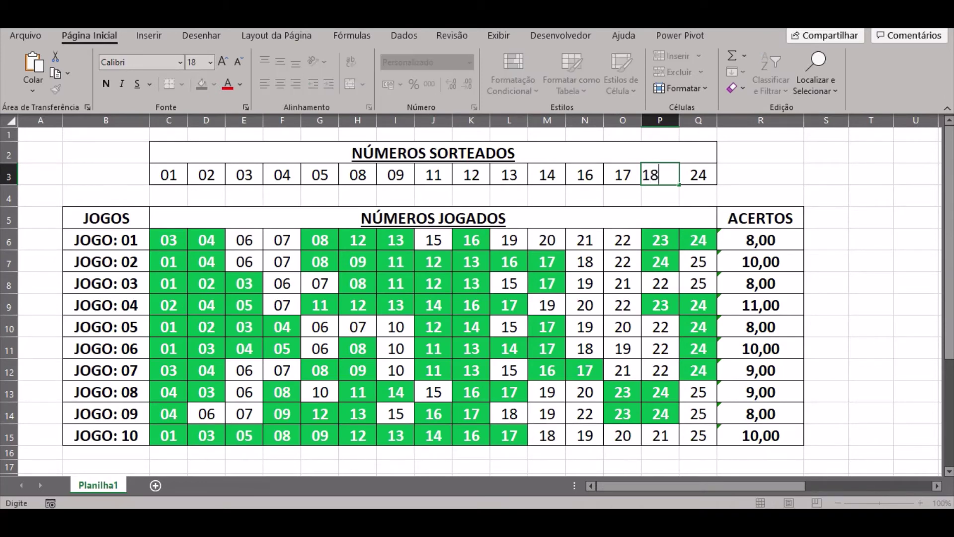
pyautogui.hotkey('ctrl', 'Return')
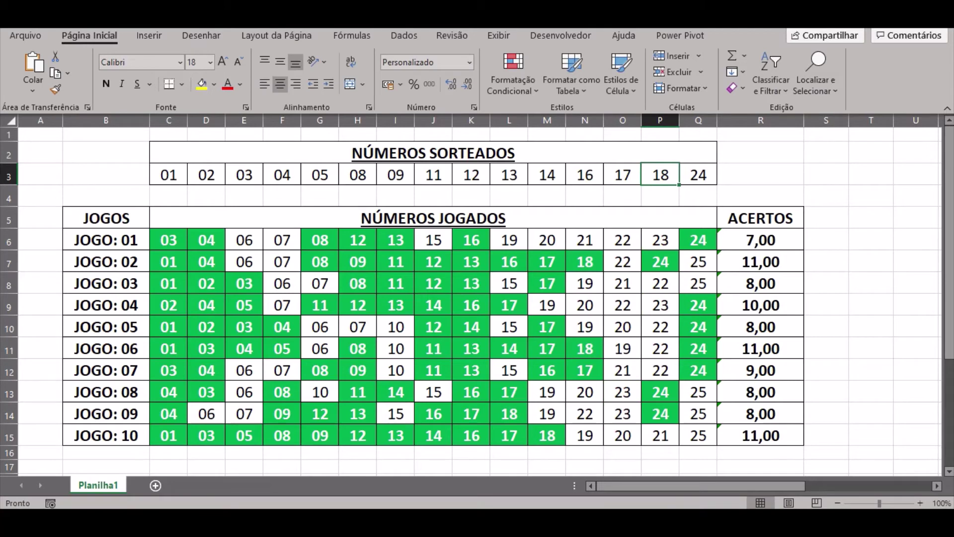
# - Test the drawn number in P3 with 20, and set it to 19
pyautogui.write('20')
pyautogui.hotkey('ctrl', 'Return')
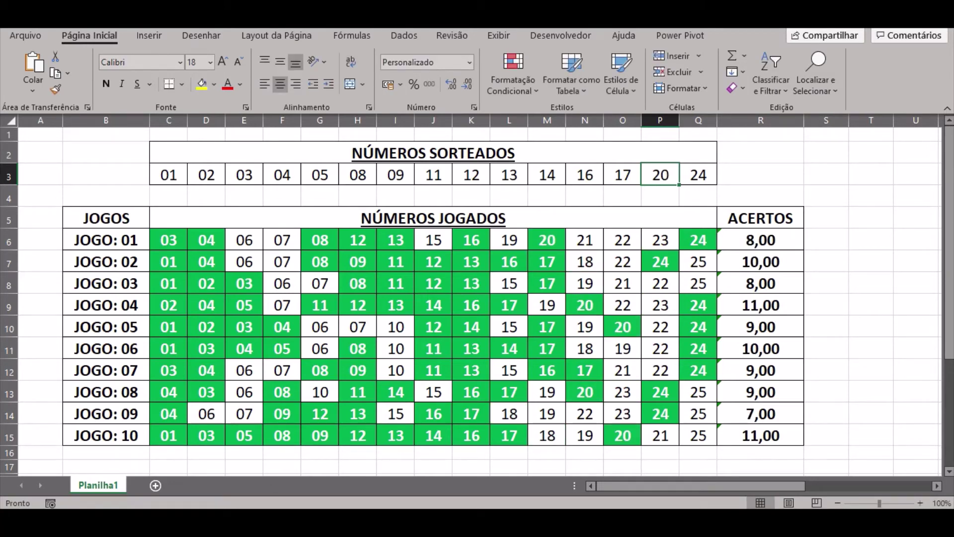
pyautogui.write('19')
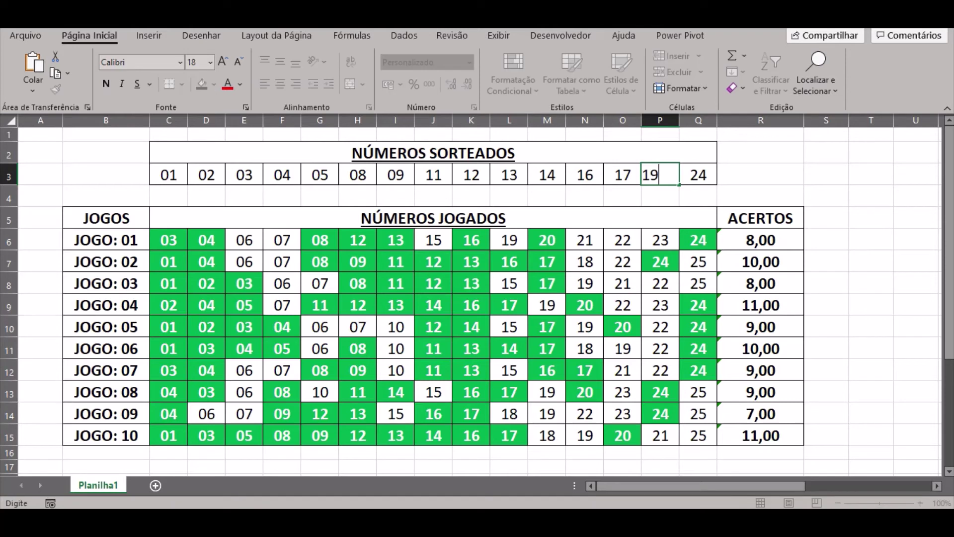
pyautogui.hotkey('ctrl', 'Return')
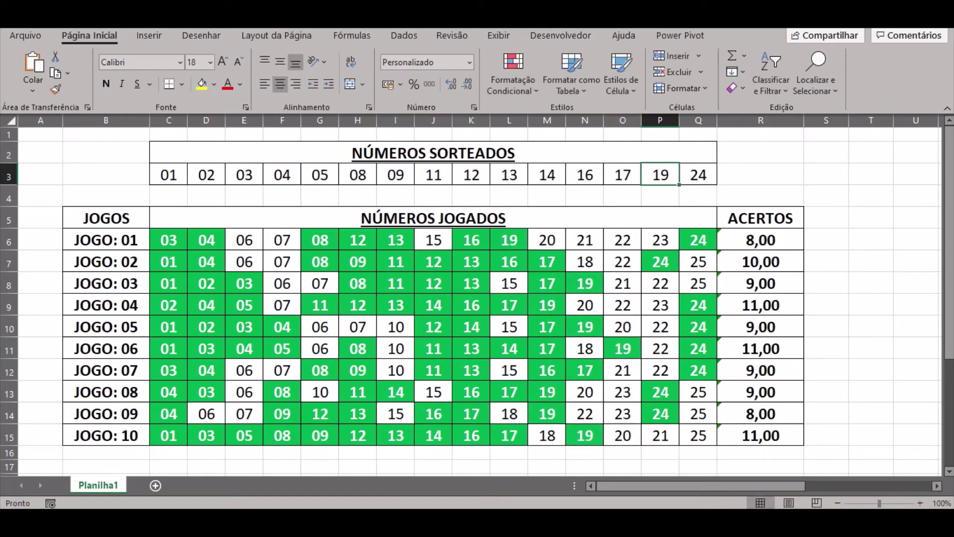
# - Test the last drawn number in Q3 with 20, 21, 22, 23 and 24 in turn, ending with 25
pyautogui.press('Right')
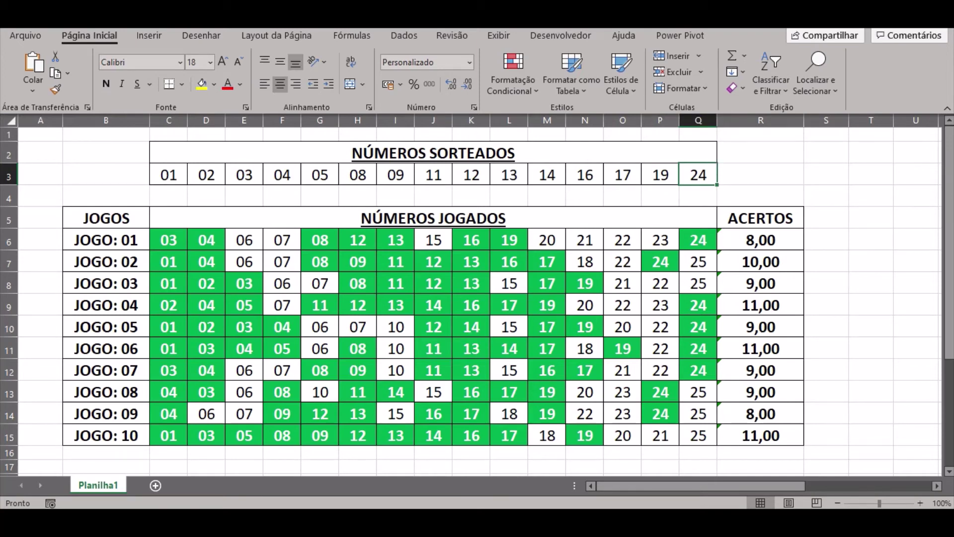
pyautogui.write('20')
pyautogui.hotkey('ctrl', 'Return')
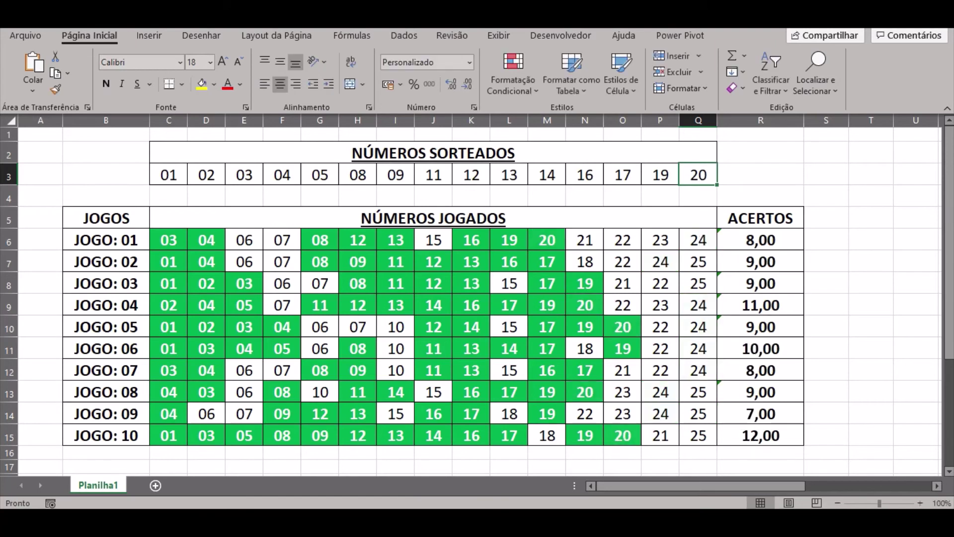
pyautogui.write('21')
pyautogui.hotkey('ctrl', 'Return')
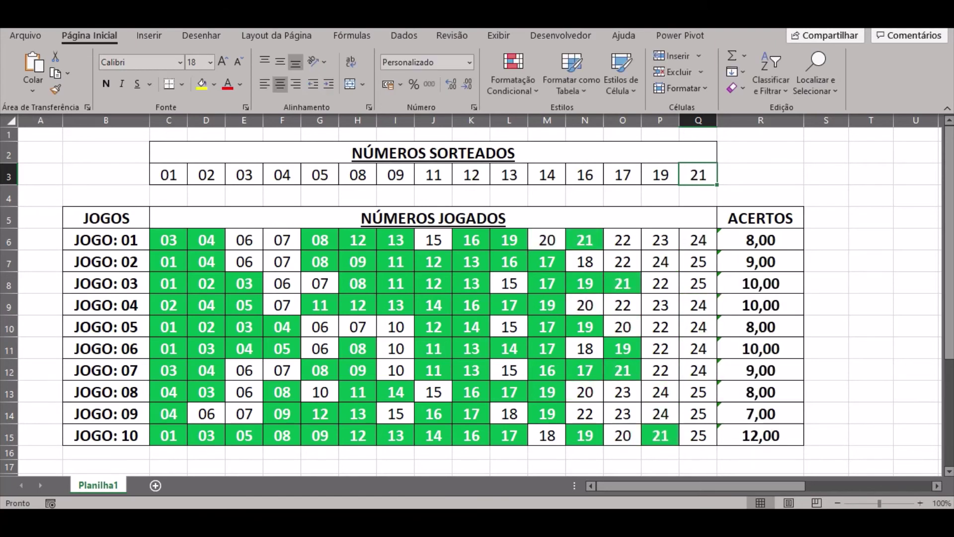
pyautogui.write('22')
pyautogui.hotkey('ctrl', 'Return')
pyautogui.write('23')
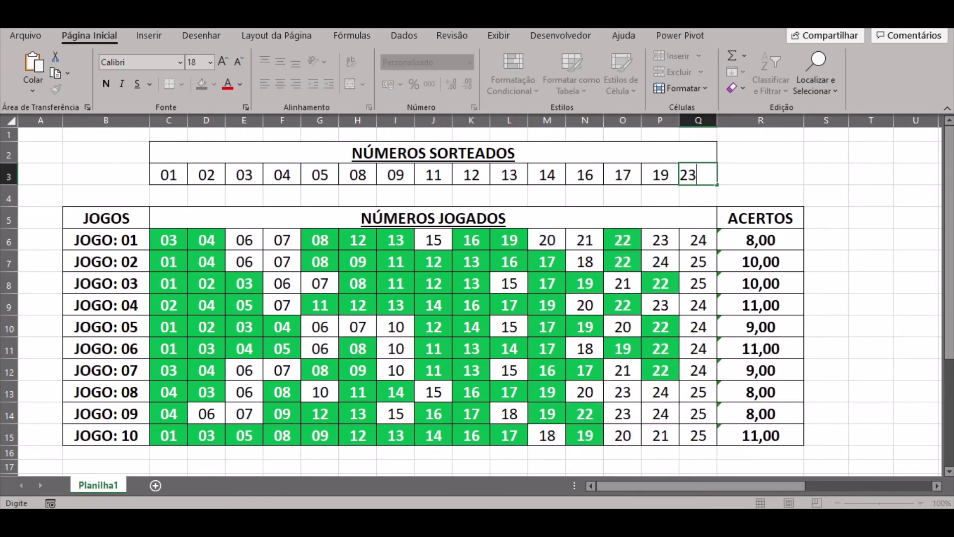
pyautogui.hotkey('ctrl', 'Return')
pyautogui.write('24')
pyautogui.hotkey('ctrl', 'Return')
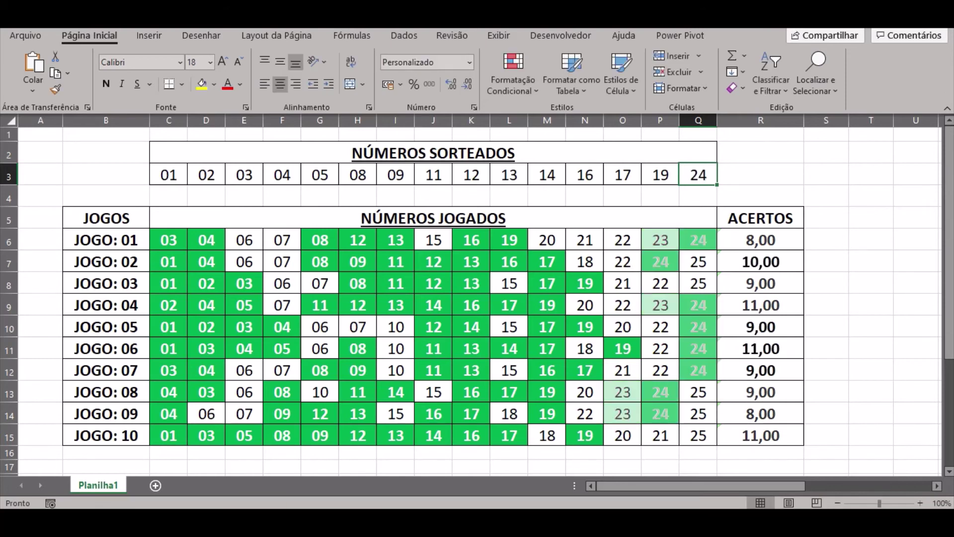
pyautogui.write('25')
pyautogui.hotkey('ctrl', 'Return')
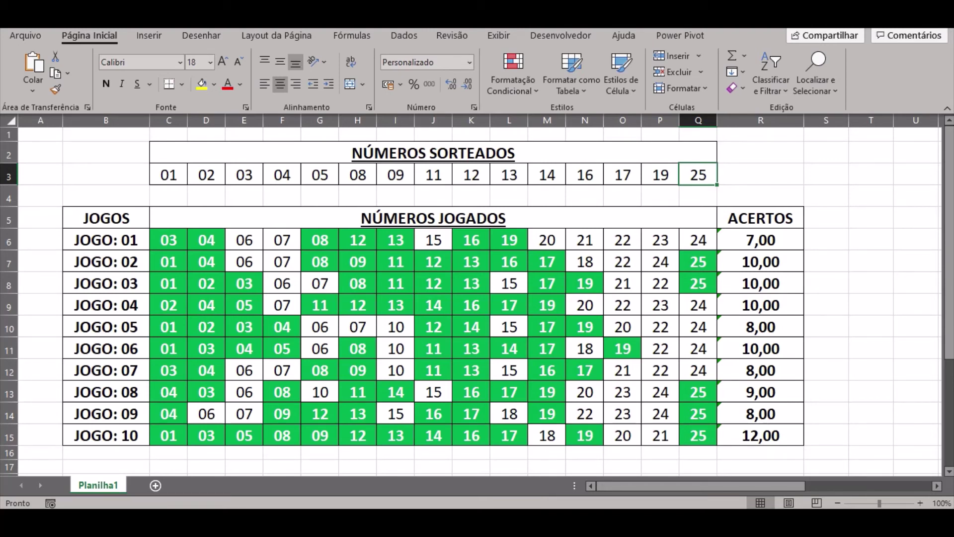
# - Change the drawn numbers in J3 to 10 and in O3 to 18, keeping each cell selected after entry
pyautogui.click(433, 174)
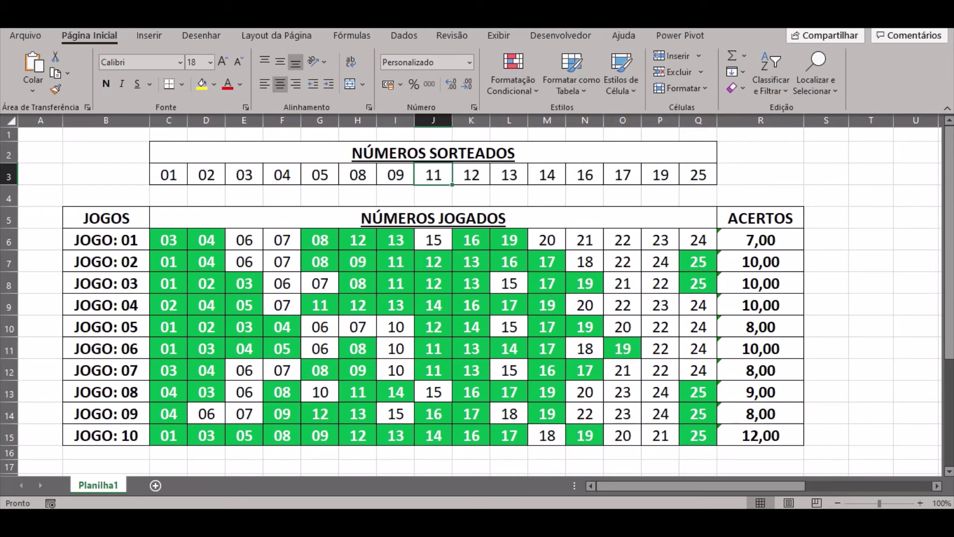
pyautogui.write('10')
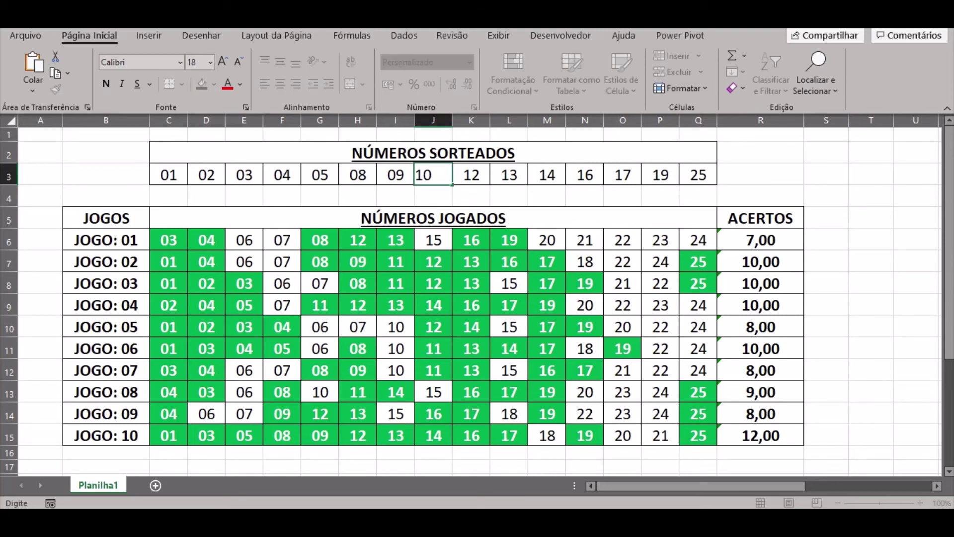
pyautogui.hotkey('ctrl', 'Return')
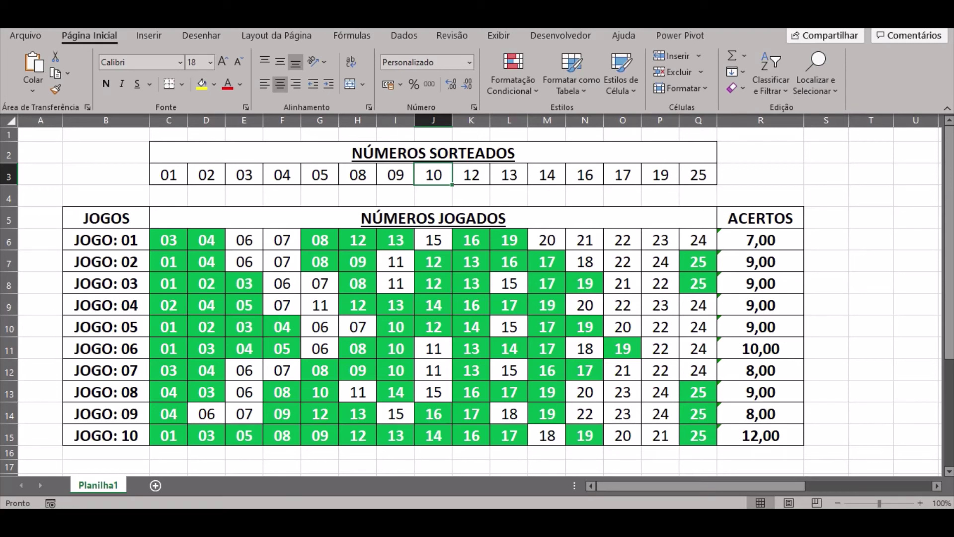
pyautogui.click(622, 175)
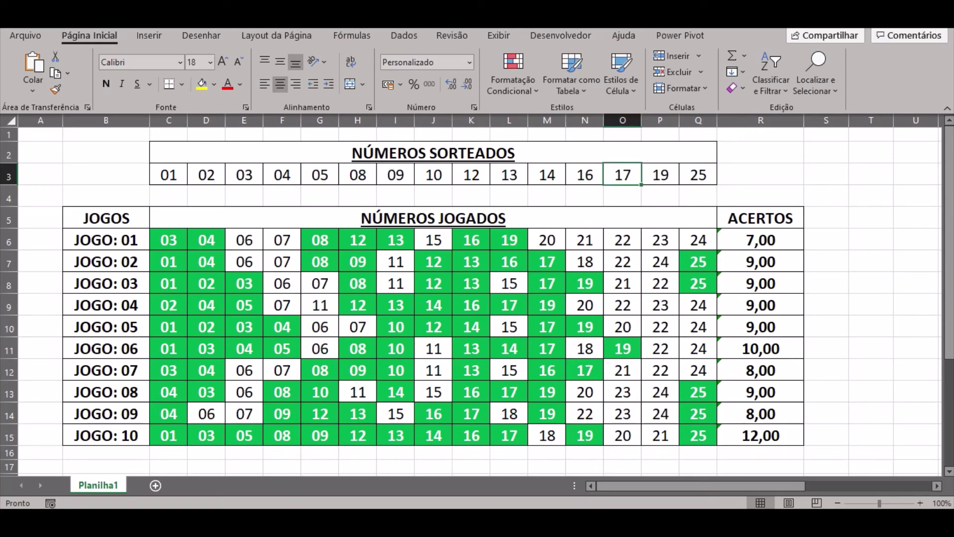
pyautogui.write('18')
pyautogui.hotkey('ctrl', 'Return')
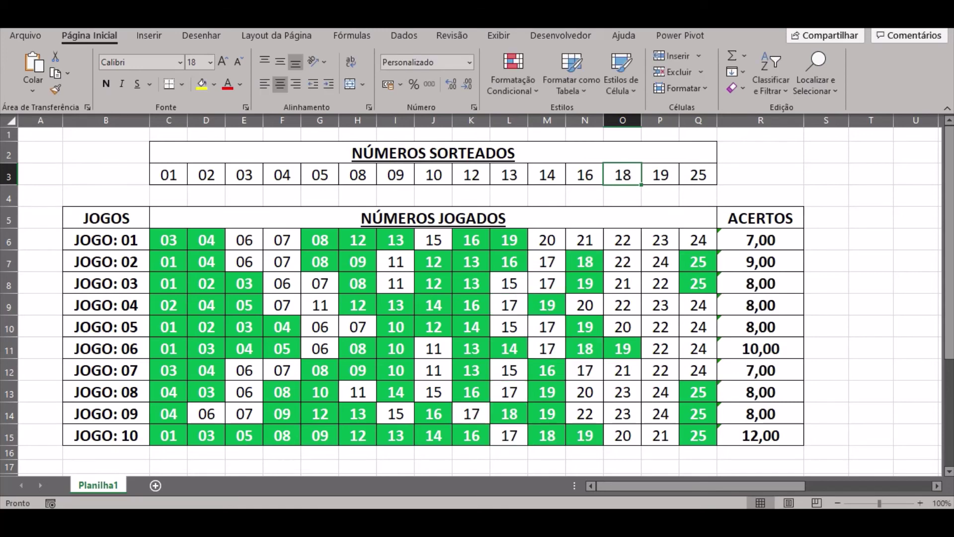